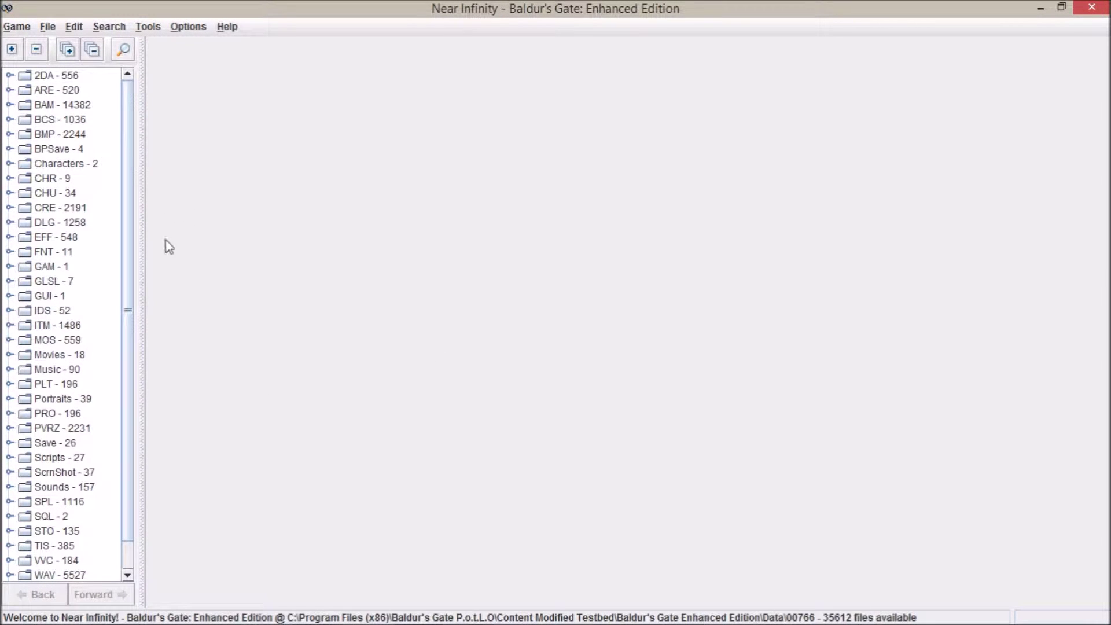
{"action": "scroll", "coordinate": [121, 230], "scroll_direction": "down", "scroll_amount": 2}
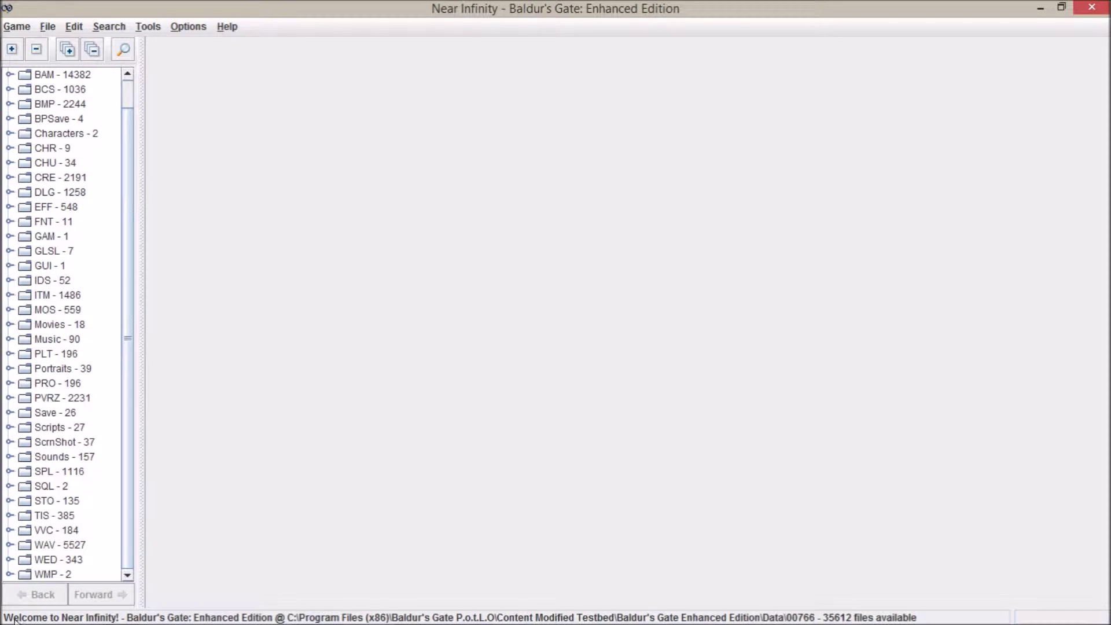
{"action": "scroll", "coordinate": [134, 200], "scroll_direction": "up", "scroll_amount": 2}
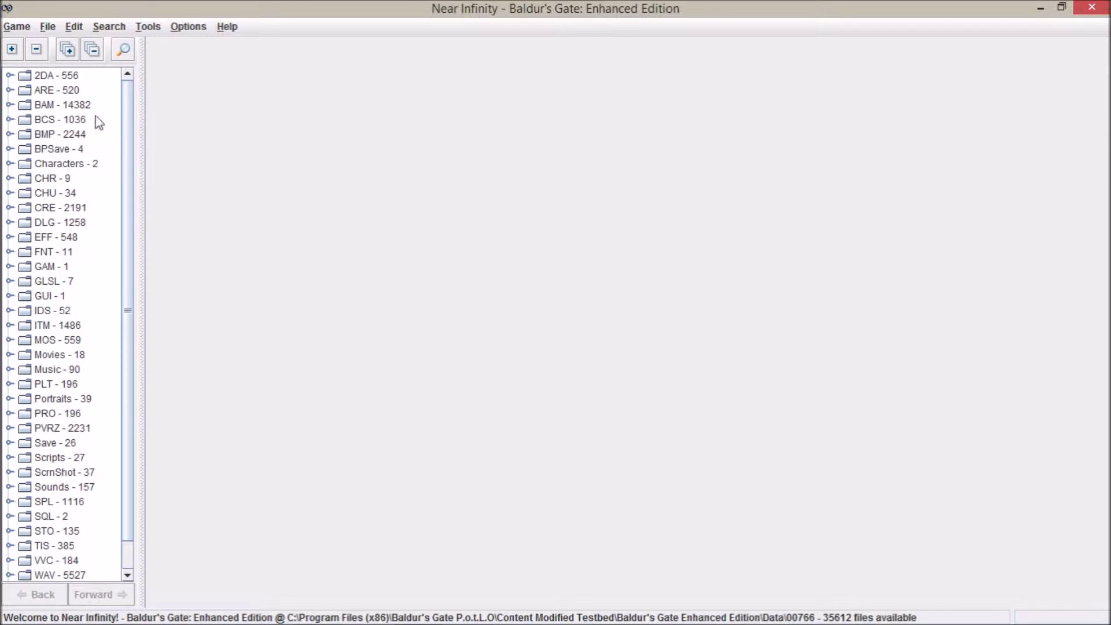
Open AR0002.ARE from the ARE category and view it as a map
{"action": "left_click", "coordinate": [10, 91]}
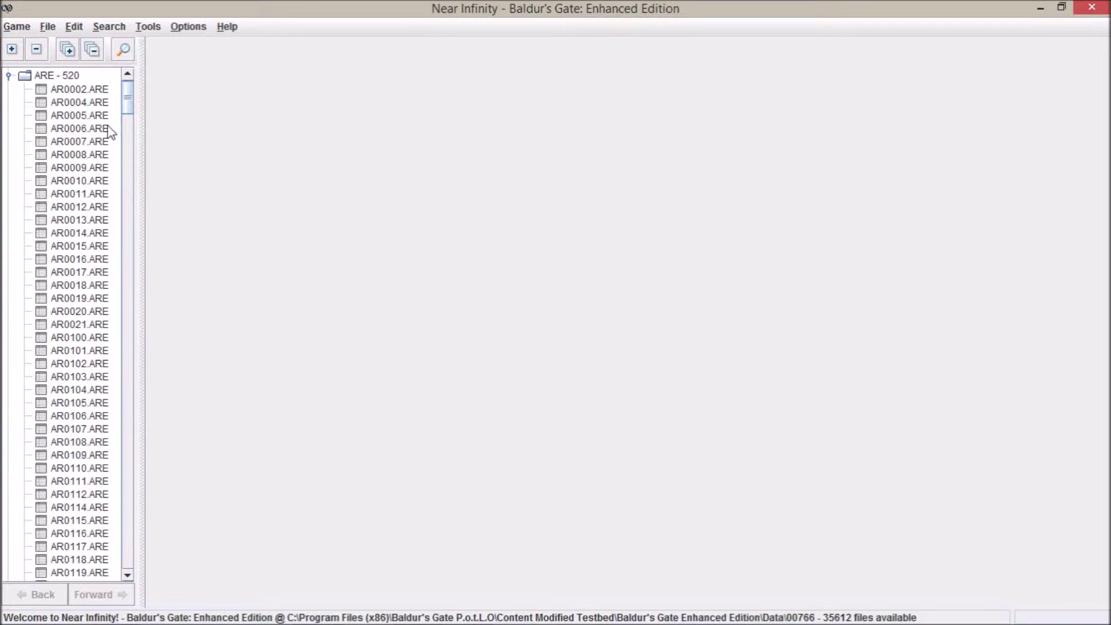
{"action": "left_click", "coordinate": [78, 89]}
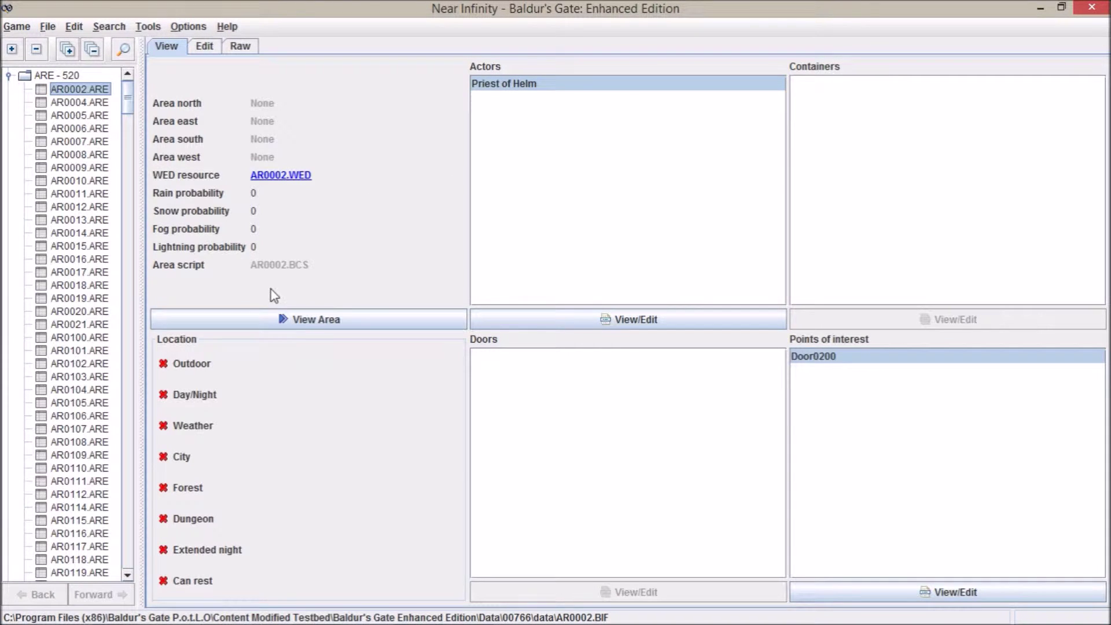
{"action": "left_click", "coordinate": [299, 319]}
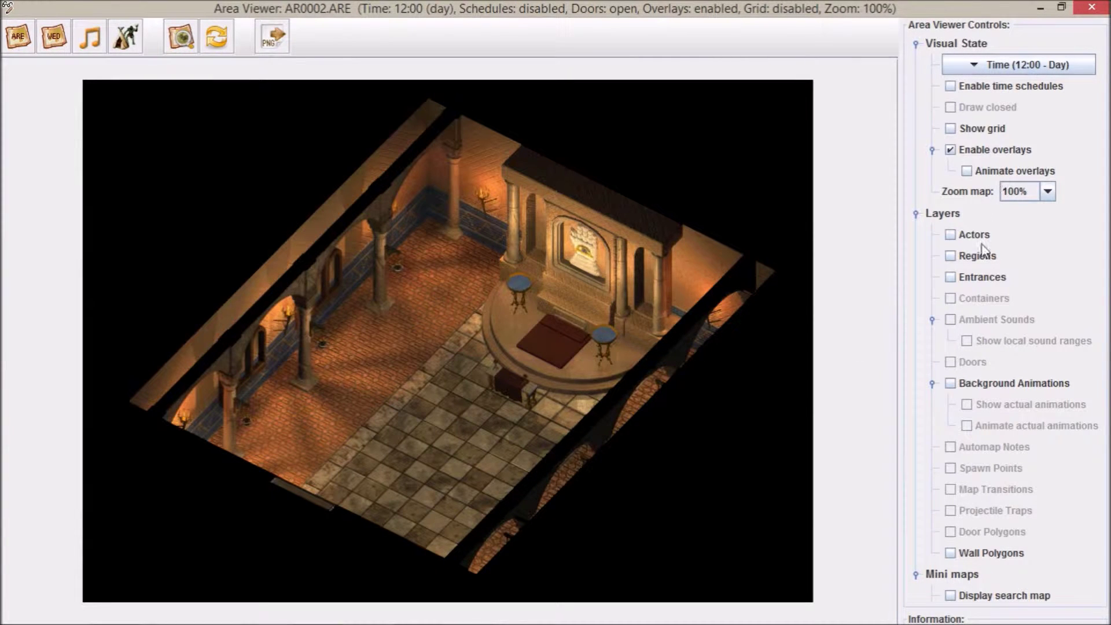
{"action": "left_click", "coordinate": [273, 37]}
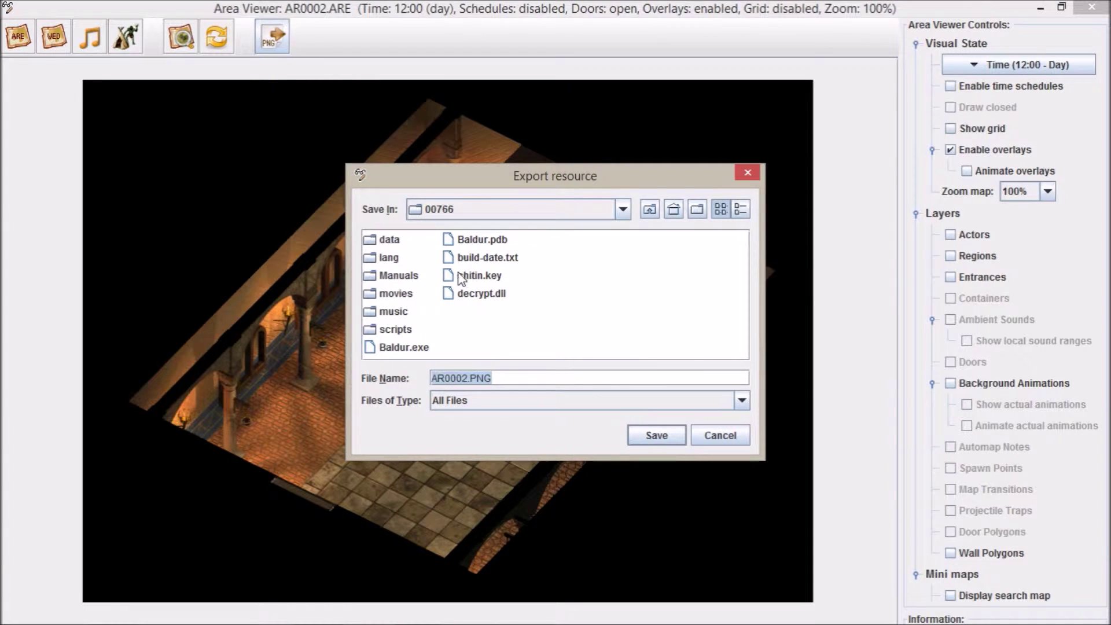
{"action": "left_click", "coordinate": [750, 172]}
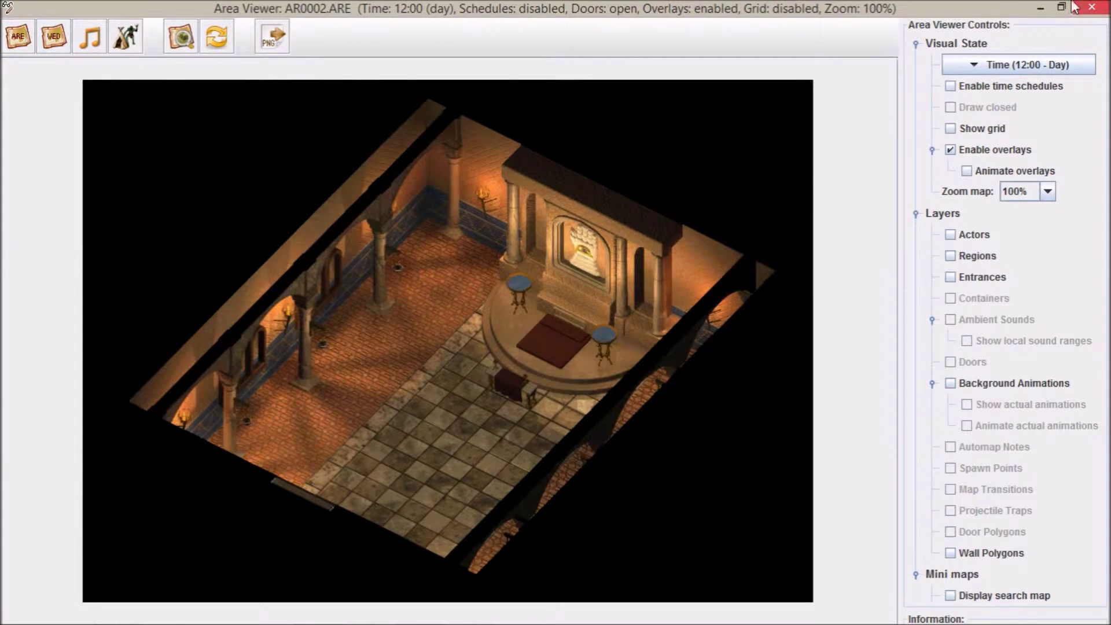
{"action": "left_click", "coordinate": [1092, 8]}
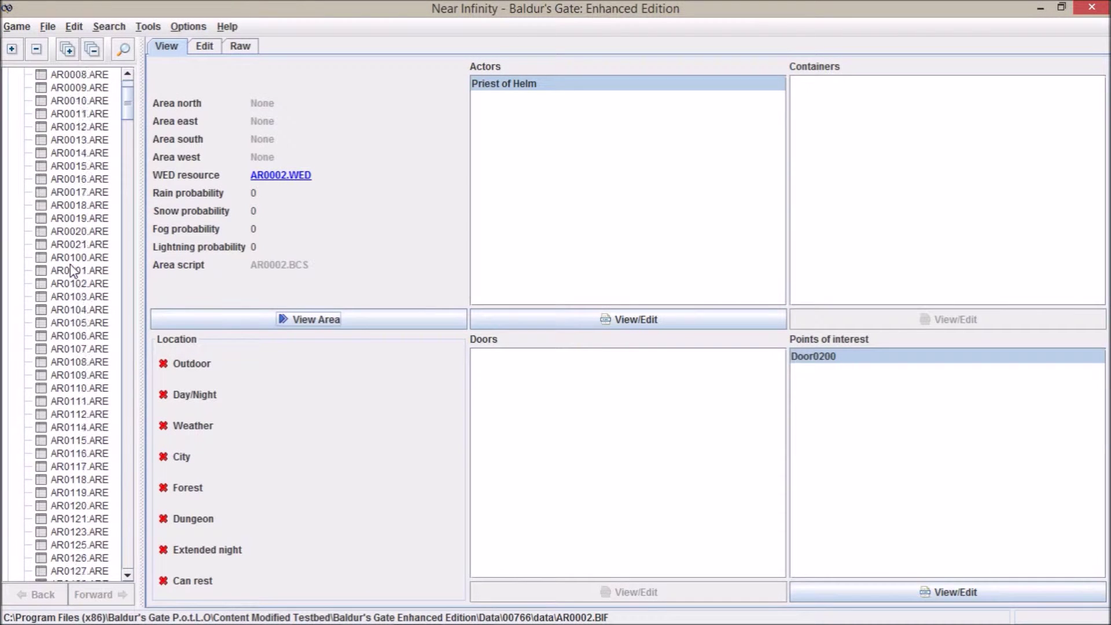
{"action": "scroll", "coordinate": [72, 271], "scroll_direction": "up", "scroll_amount": 5}
Collapse the ARE category and open AR0002.TIS from the TIS category
{"action": "left_click", "coordinate": [9, 91]}
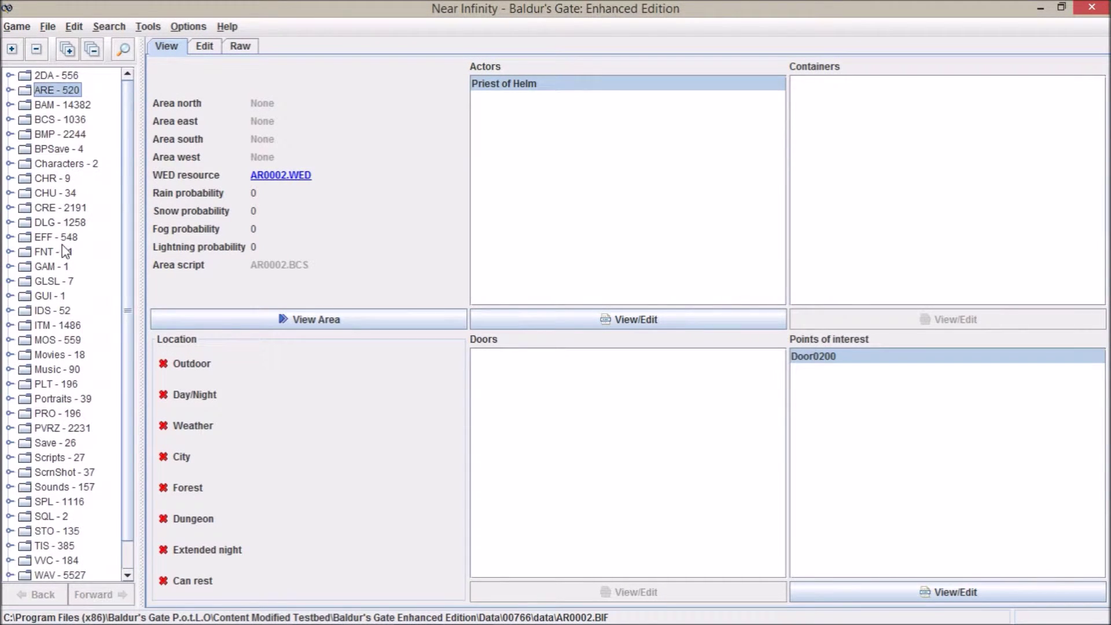
{"action": "scroll", "coordinate": [62, 248], "scroll_direction": "down", "scroll_amount": 1}
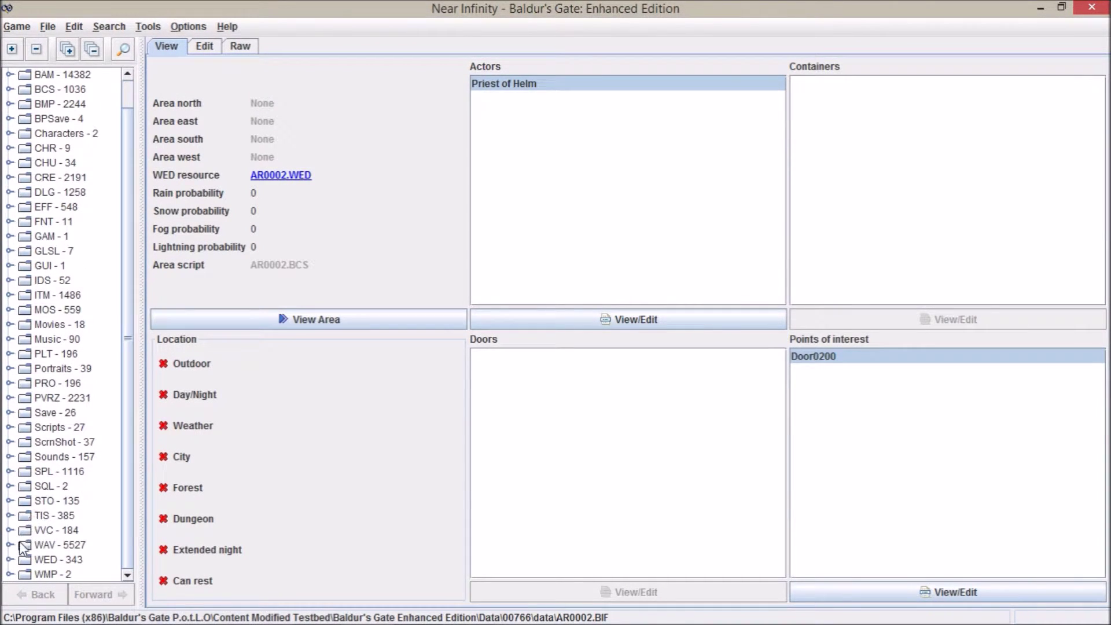
{"action": "left_click", "coordinate": [10, 515]}
{"action": "scroll", "coordinate": [53, 435], "scroll_direction": "down", "scroll_amount": 5}
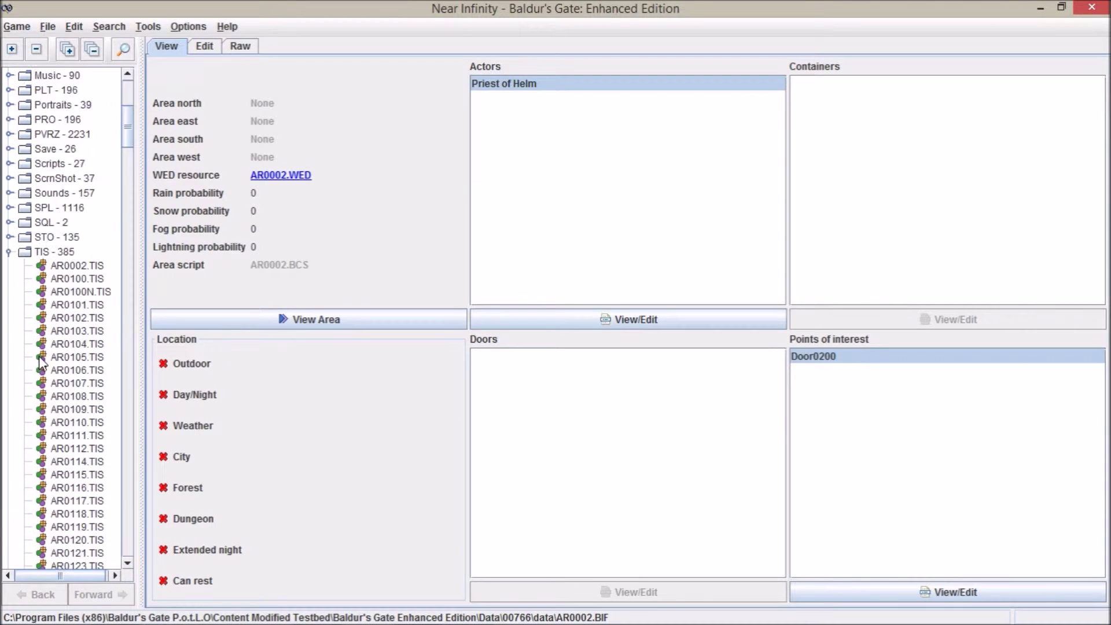
{"action": "left_click", "coordinate": [77, 266]}
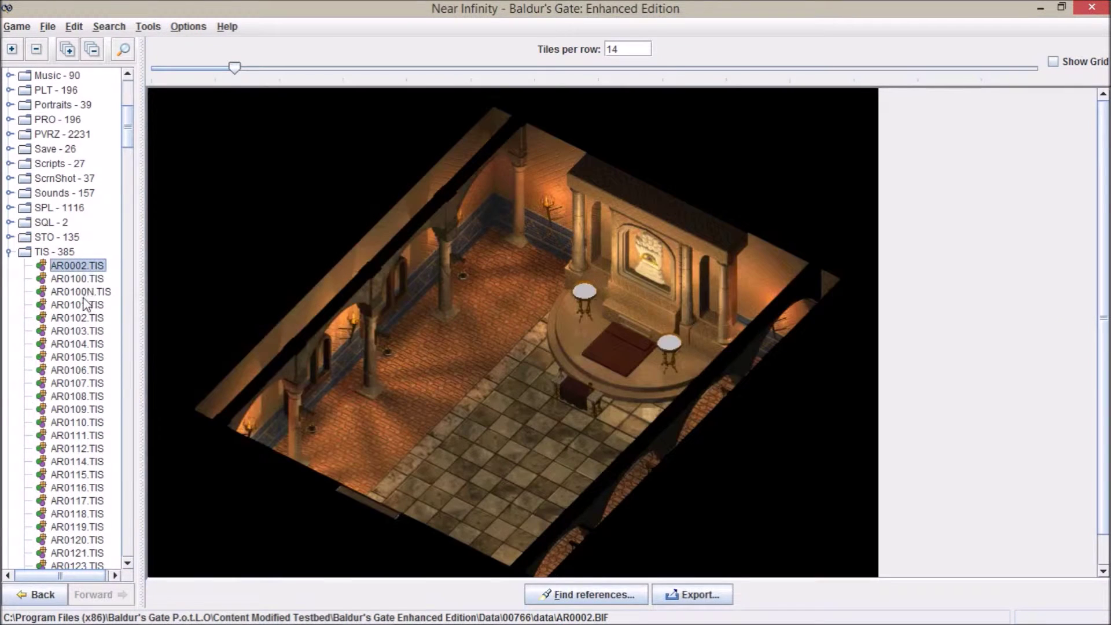
{"action": "scroll", "coordinate": [608, 261], "scroll_direction": "down", "scroll_amount": 1}
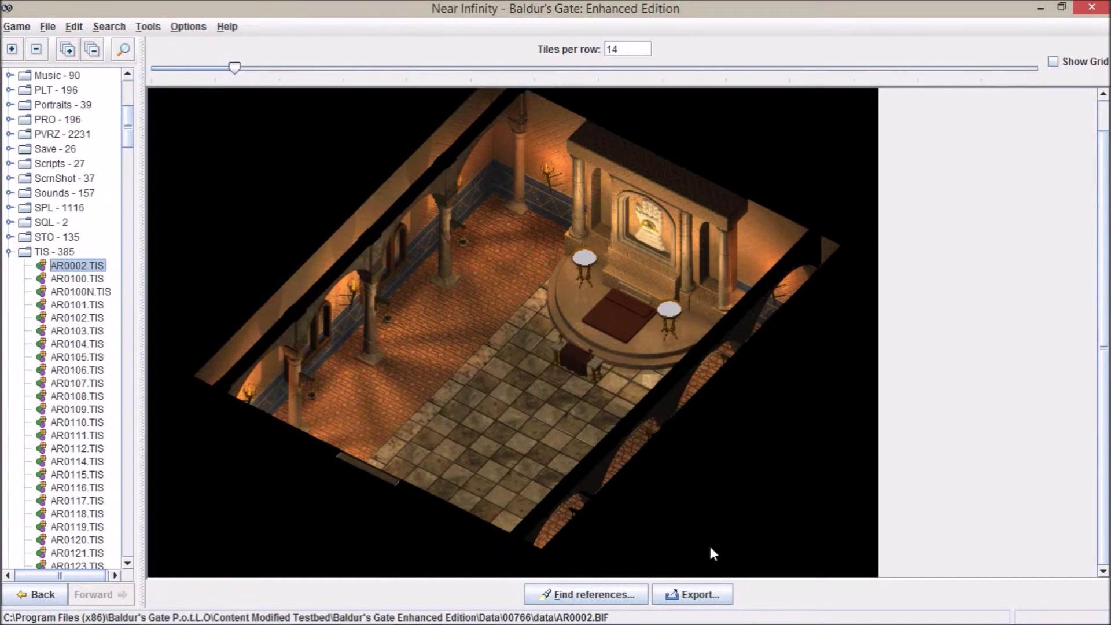
{"action": "left_click", "coordinate": [700, 594]}
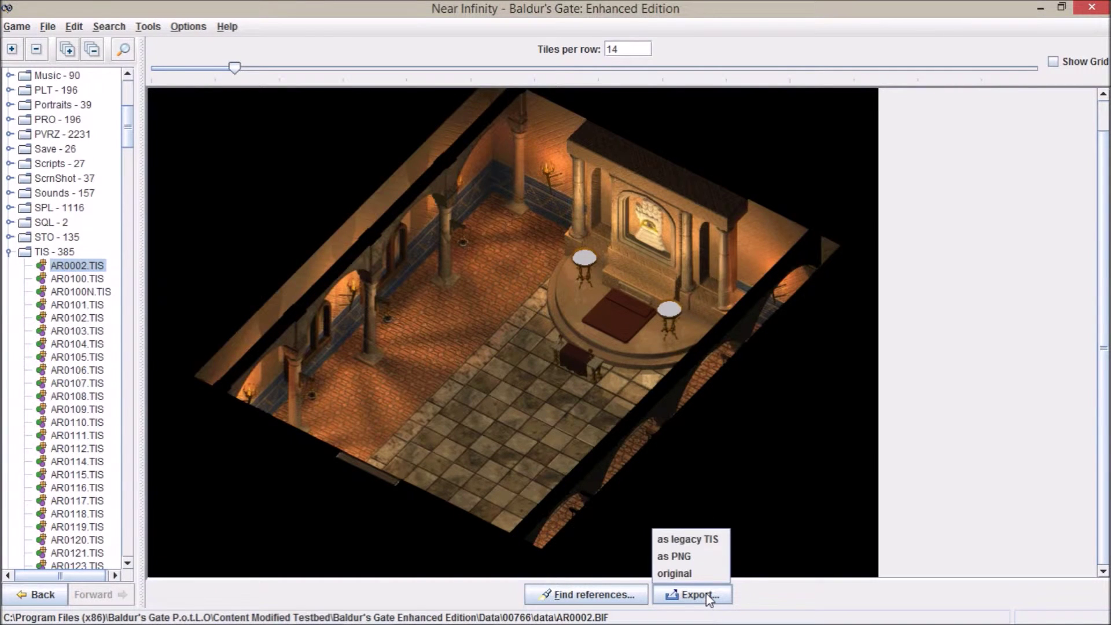
{"action": "left_click", "coordinate": [689, 559]}
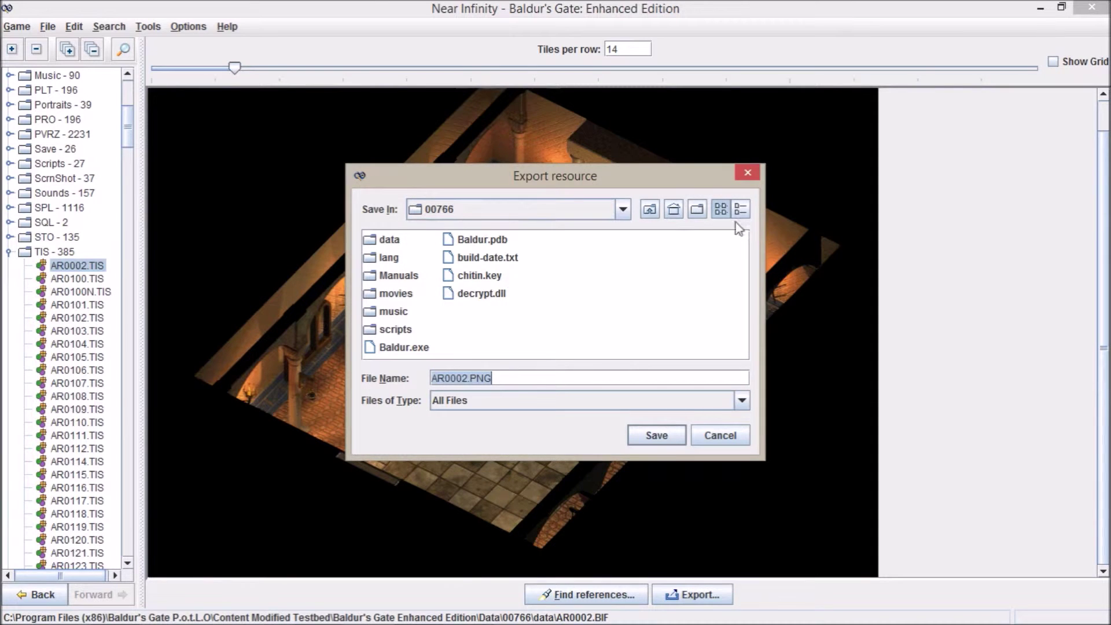
{"action": "left_click", "coordinate": [749, 172]}
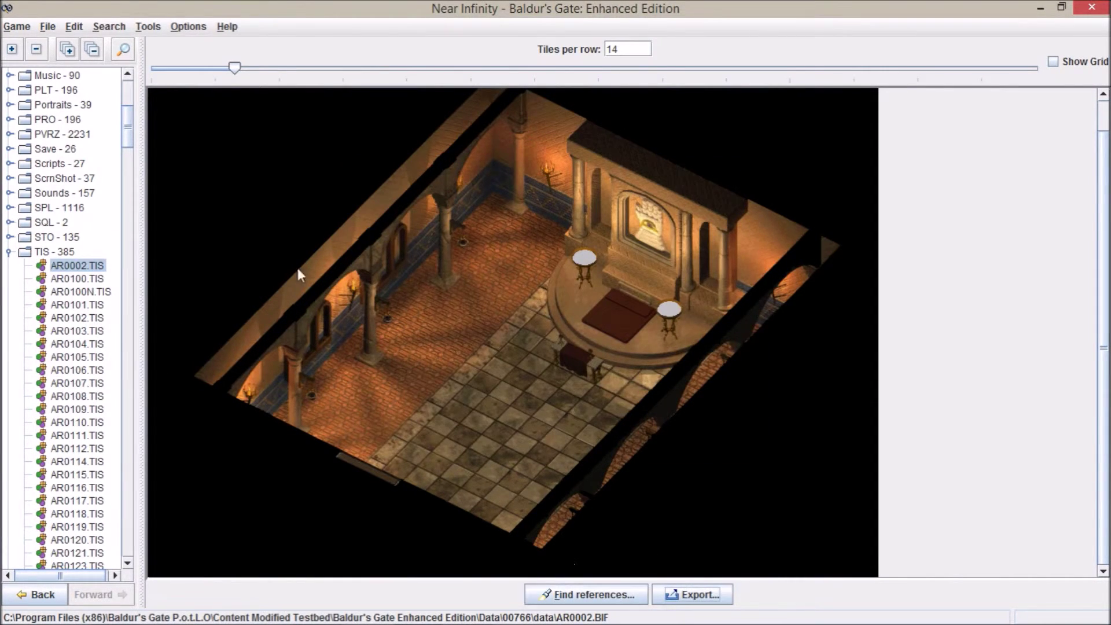
{"action": "scroll", "coordinate": [93, 242], "scroll_direction": "up", "scroll_amount": 3}
{"action": "scroll", "coordinate": [92, 242], "scroll_direction": "up", "scroll_amount": 2}
{"action": "scroll", "coordinate": [98, 238], "scroll_direction": "down", "scroll_amount": 3}
{"action": "scroll", "coordinate": [98, 237], "scroll_direction": "down", "scroll_amount": 5}
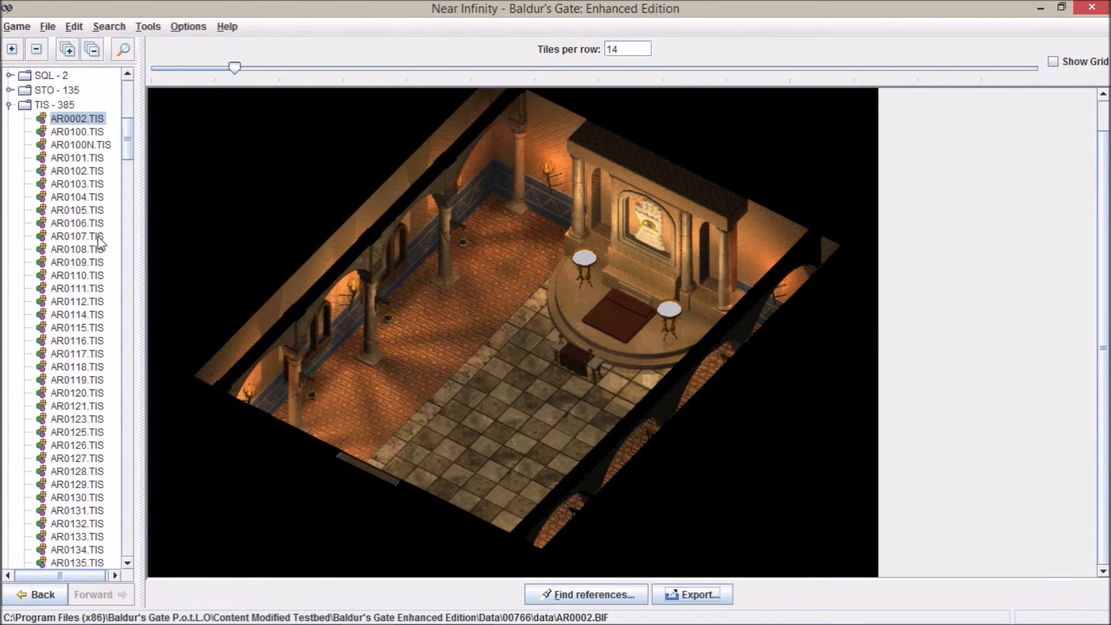
{"action": "scroll", "coordinate": [98, 236], "scroll_direction": "down", "scroll_amount": 5}
{"action": "scroll", "coordinate": [99, 236], "scroll_direction": "up", "scroll_amount": 3}
{"action": "scroll", "coordinate": [98, 236], "scroll_direction": "up", "scroll_amount": 5}
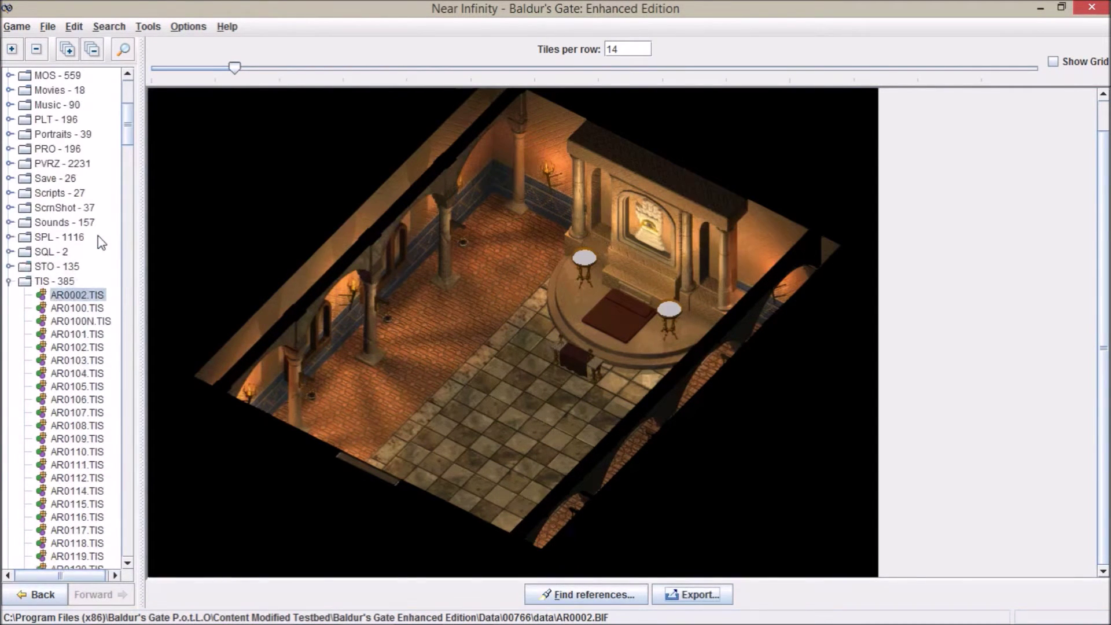
{"action": "scroll", "coordinate": [98, 235], "scroll_direction": "up", "scroll_amount": 3}
{"action": "mouse_move", "coordinate": [235, 67]}
{"action": "left_mouse_down"}
{"action": "mouse_move", "coordinate": [717, 68]}
{"action": "mouse_move", "coordinate": [235, 68]}
{"action": "left_mouse_up"}
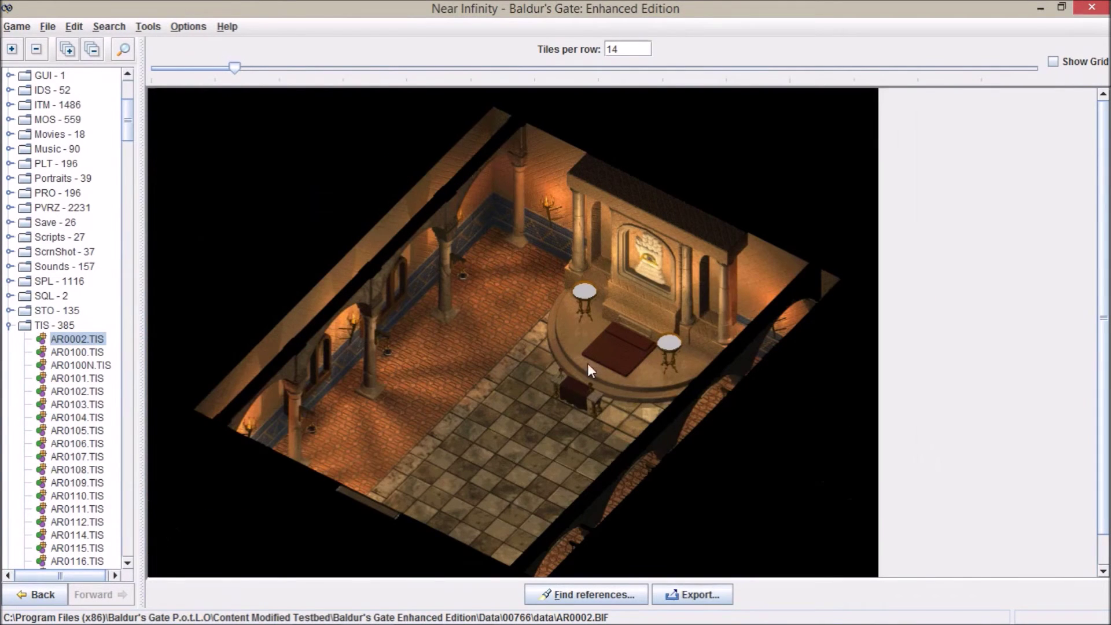